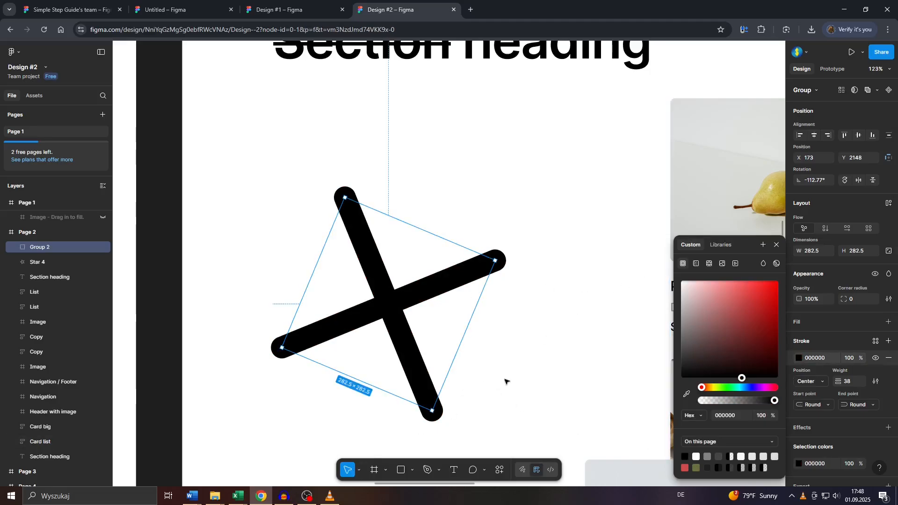
Delete the existing black cross group below the section heading on Page 2.
left_click(561, 341)
left_click(418, 294)
left_click_drag(417, 294, 448, 294)
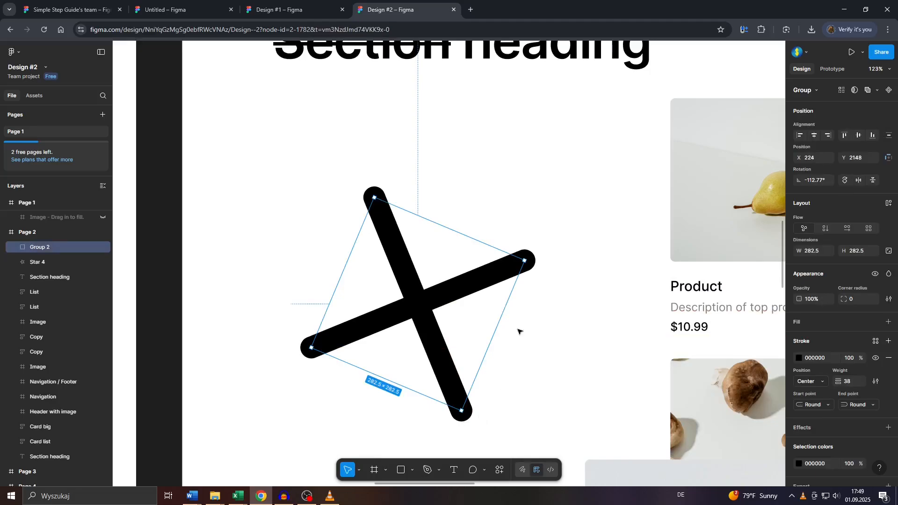
left_click_drag(529, 258, 538, 357)
key("Delete")
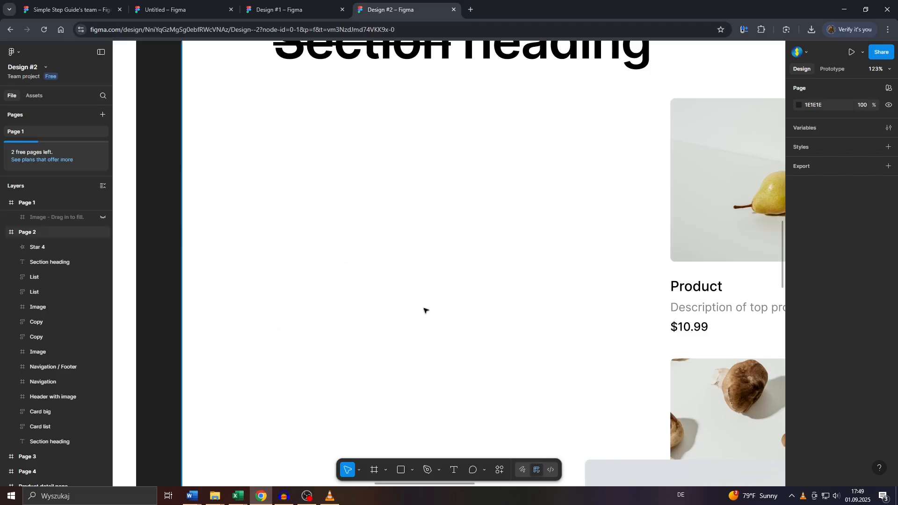
Draw a straight diagonal line with the Pen tool below the section heading, about 334 wide and 334 high.
scroll(424, 310, "down", 3)
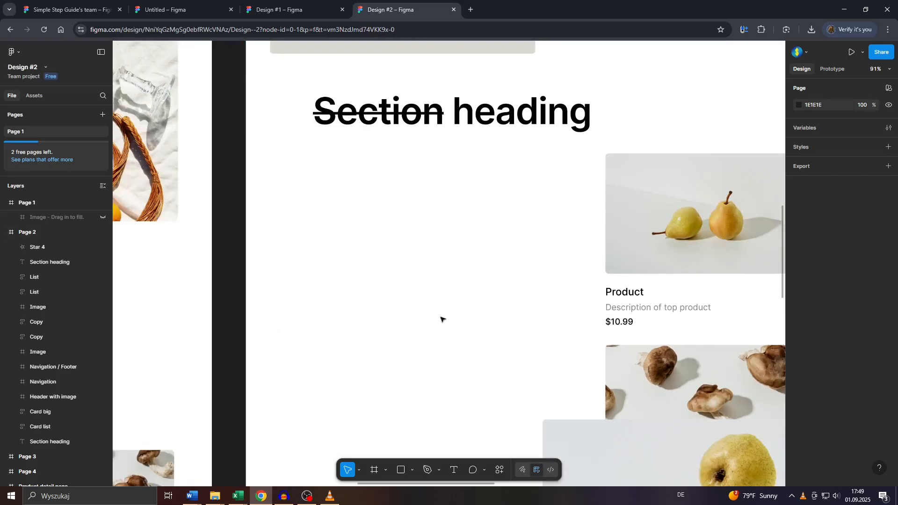
left_click(427, 468)
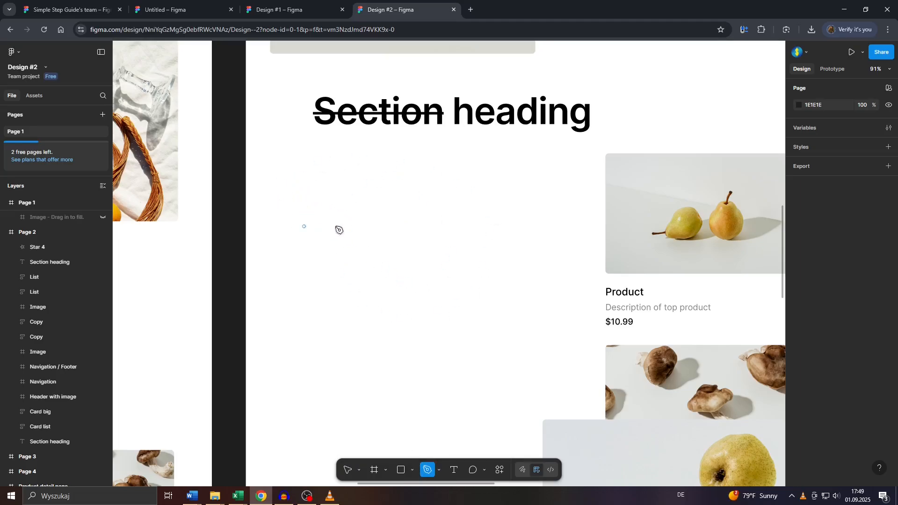
left_click(278, 204)
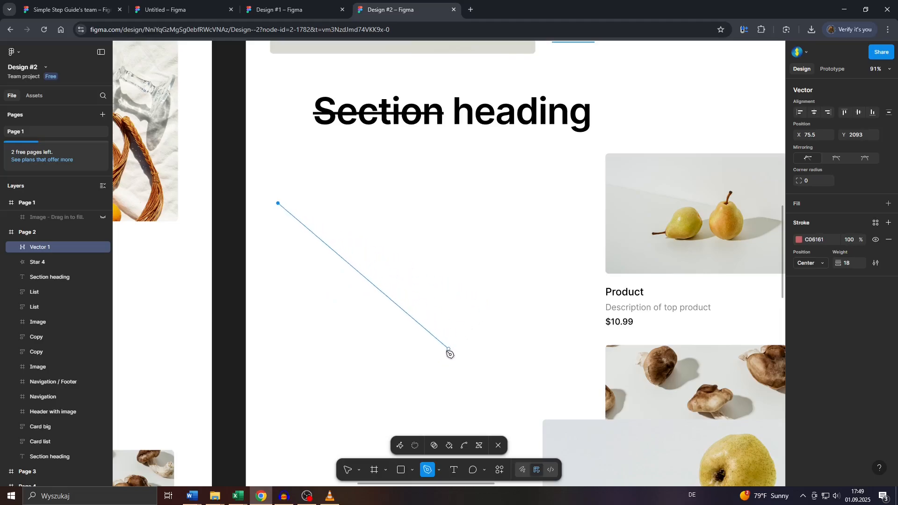
left_click(430, 356)
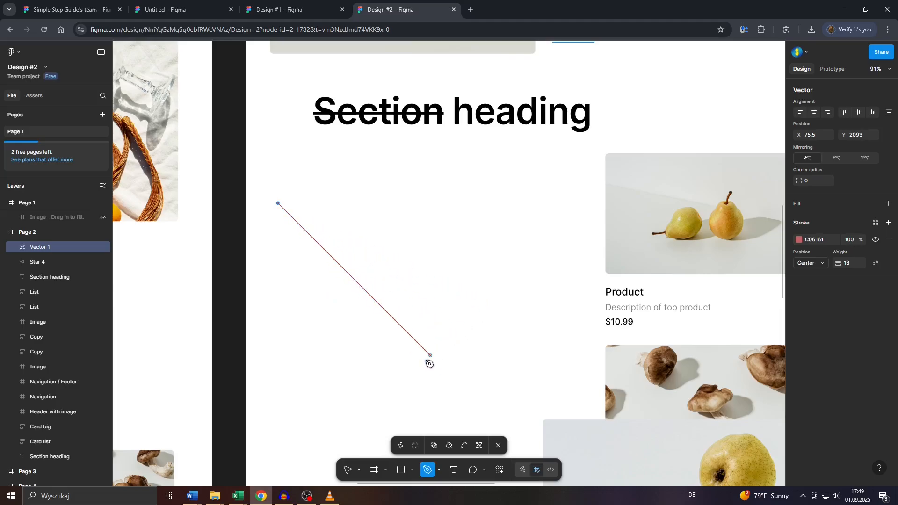
mouse_move(429, 363)
left_mouse_down()
mouse_move(411, 337)
mouse_move(440, 364)
mouse_move(403, 335)
mouse_move(449, 374)
mouse_move(417, 354)
left_mouse_up()
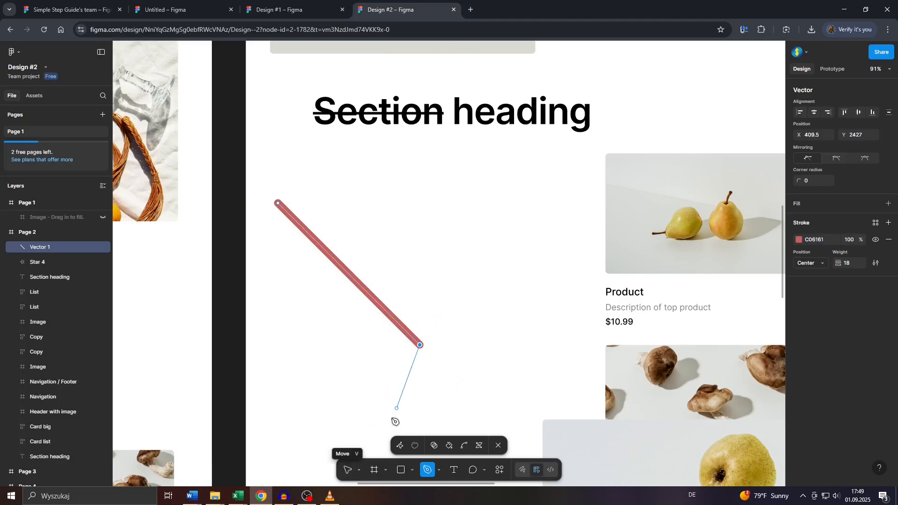
left_click(348, 473)
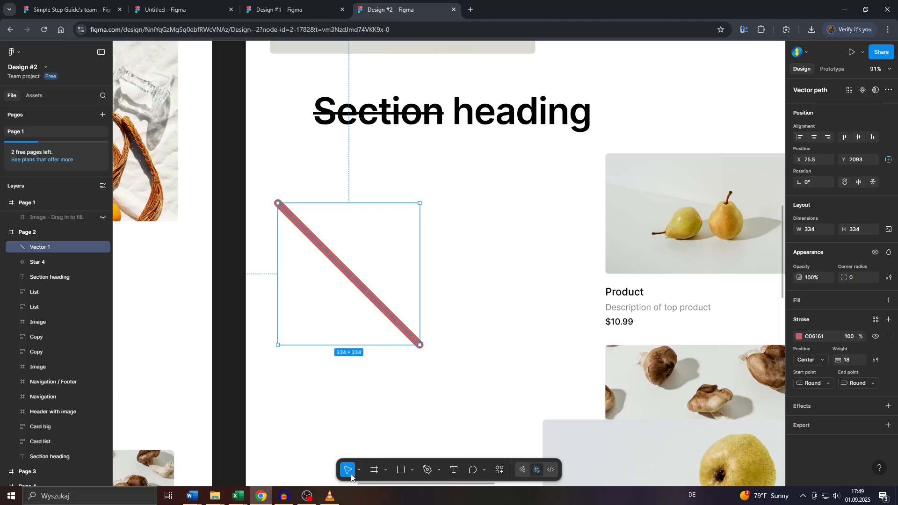
Move the diagonal line to about X 244, Y 2213, in the empty area beside the product cards.
left_click(407, 397)
left_click_drag(361, 291, 416, 335)
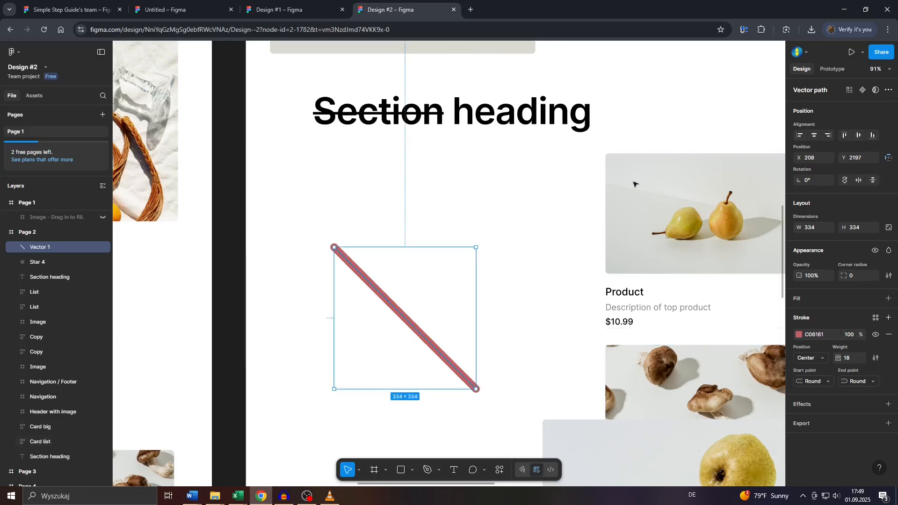
left_click(301, 335)
left_click_drag(391, 311, 354, 345)
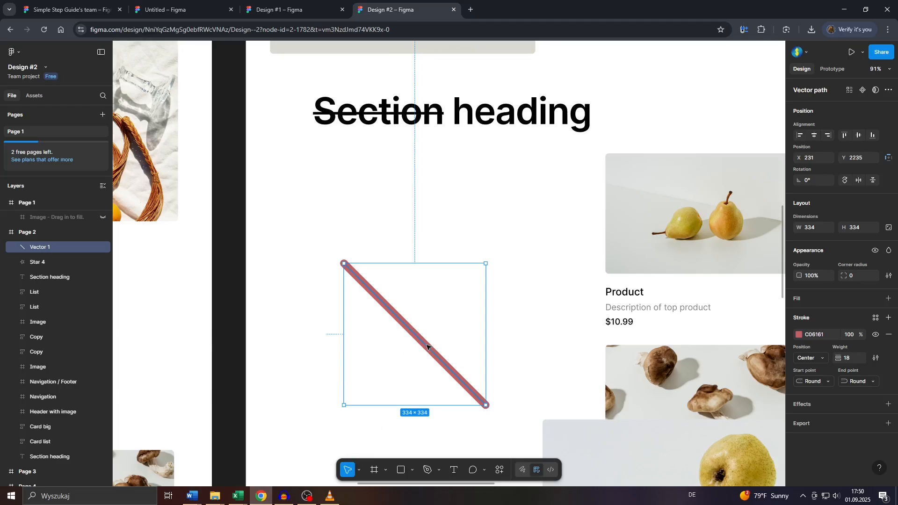
mouse_move(426, 346)
left_mouse_down()
mouse_move(379, 328)
mouse_move(432, 337)
left_mouse_up()
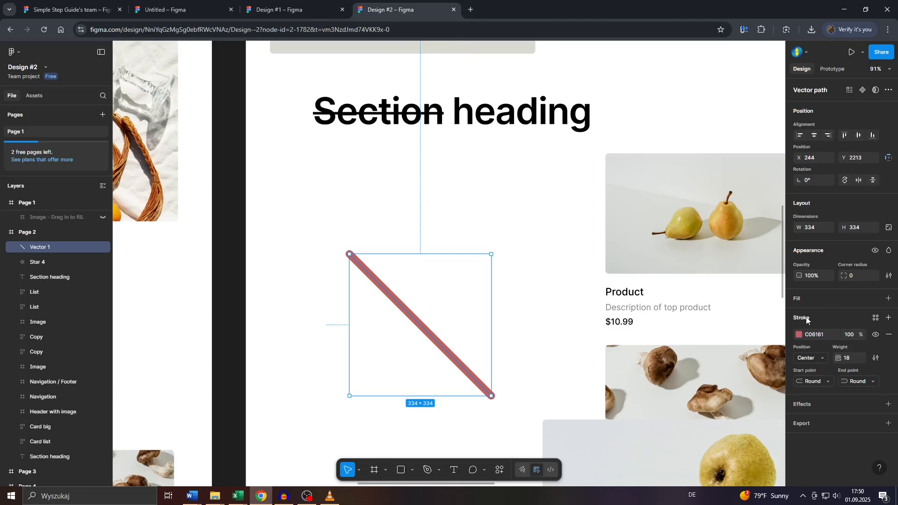
Set the line's stroke colour to black (000000) and its stroke weight to 28.
left_click(799, 335)
left_click_drag(724, 355, 664, 391)
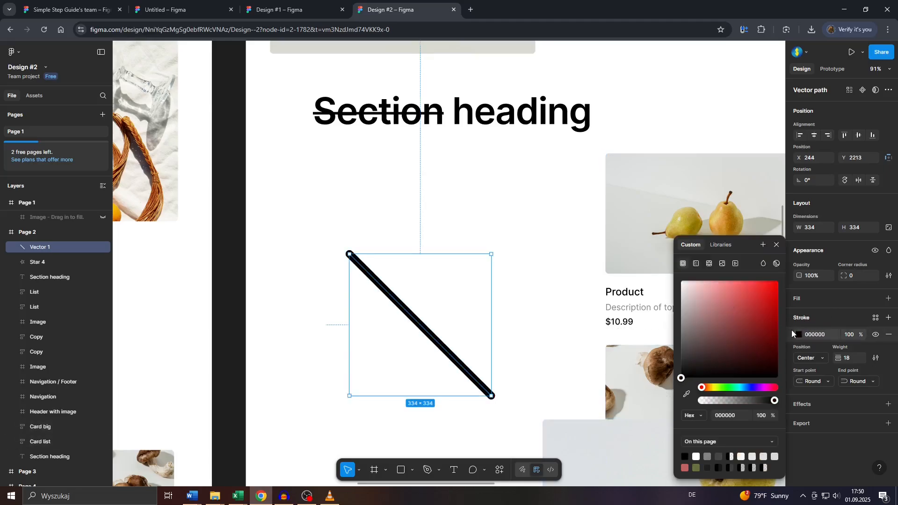
left_click(820, 301)
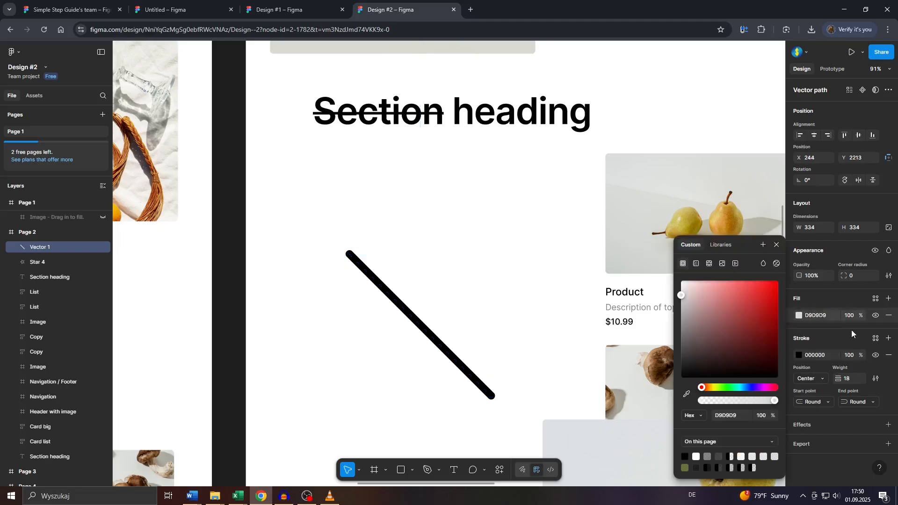
left_click(853, 355)
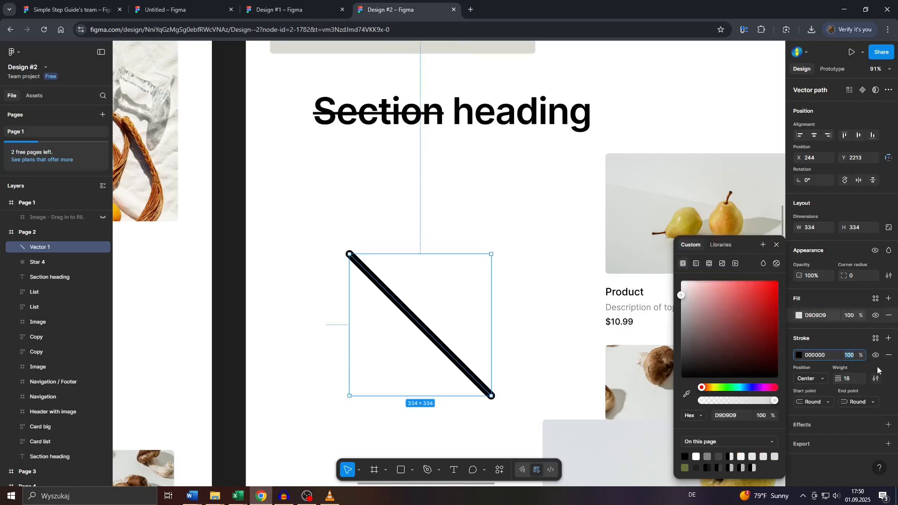
left_click(847, 379)
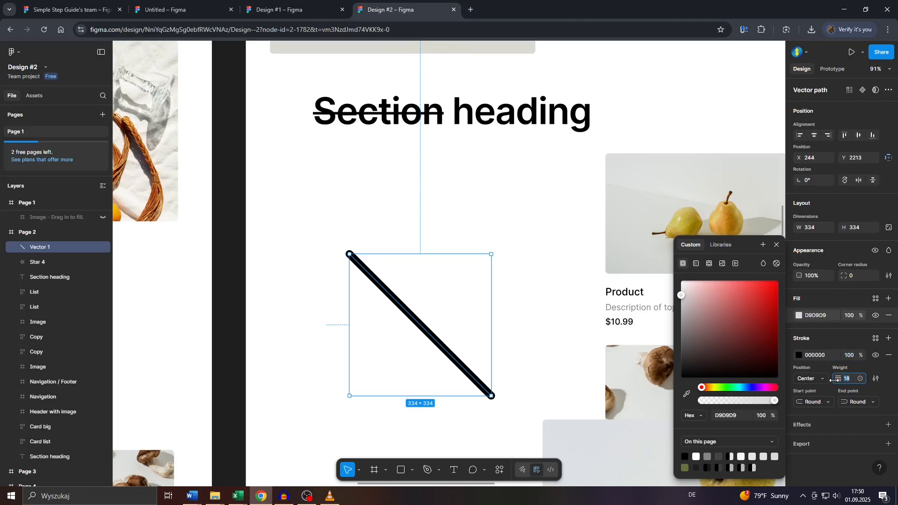
mouse_move(832, 379)
left_mouse_down()
mouse_move(837, 365)
mouse_move(845, 368)
mouse_move(835, 382)
mouse_move(818, 382)
mouse_move(841, 370)
mouse_move(816, 384)
mouse_move(855, 370)
mouse_move(885, 379)
mouse_move(831, 380)
left_mouse_up()
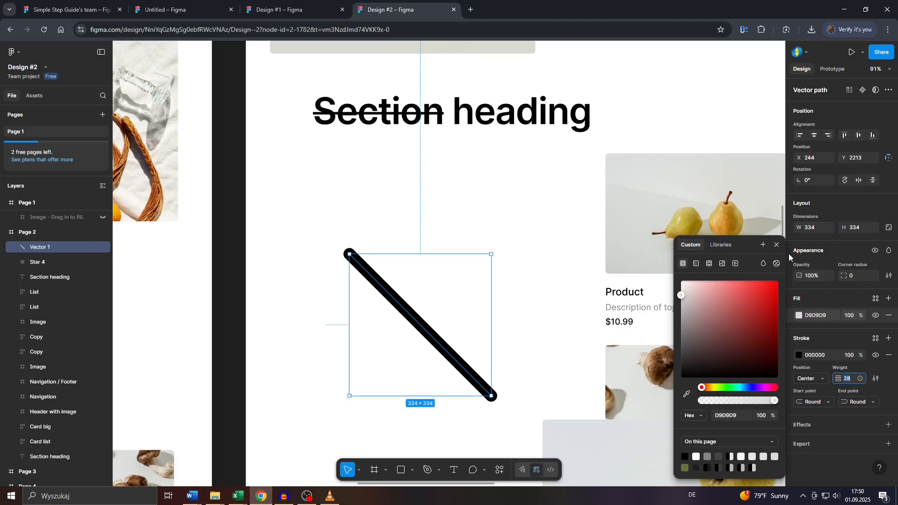
left_click(776, 245)
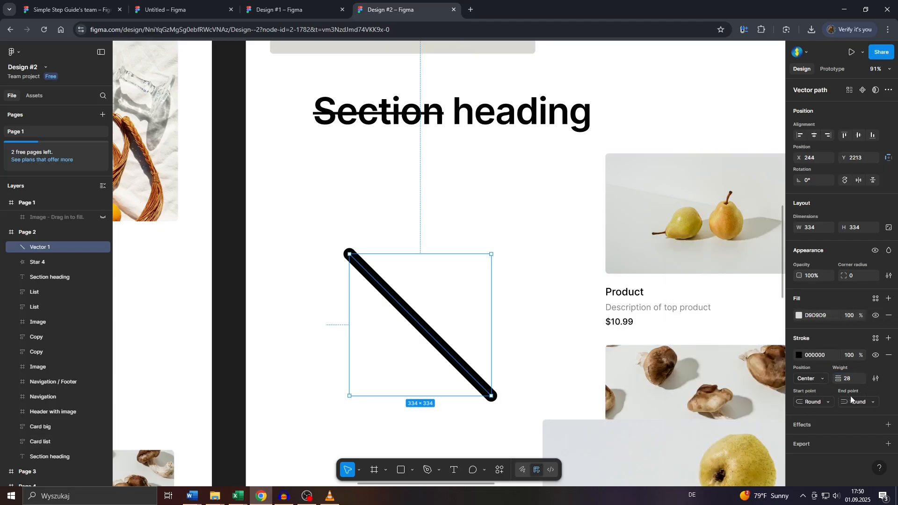
Try the Dashed stroke style on the line, return it to Solid, and preview the width profiles, keeping the uniform one.
left_click(876, 379)
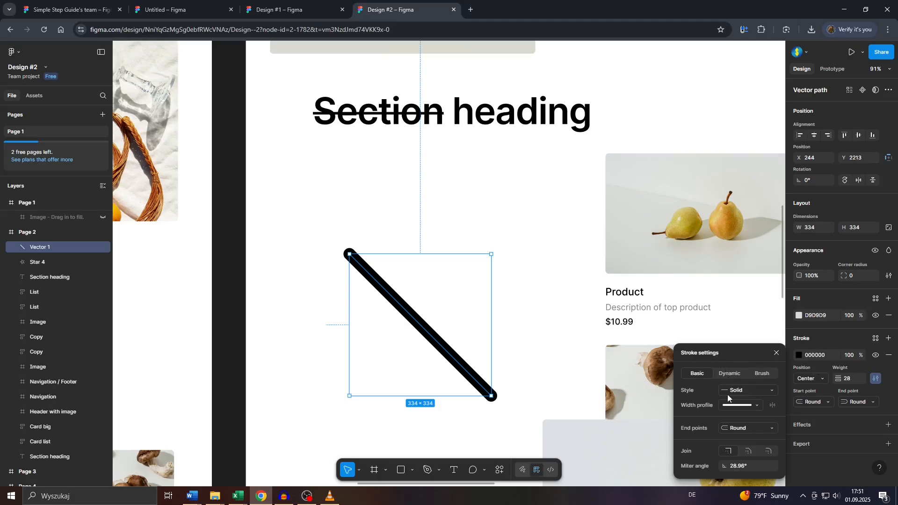
left_click(740, 392)
left_click(761, 403)
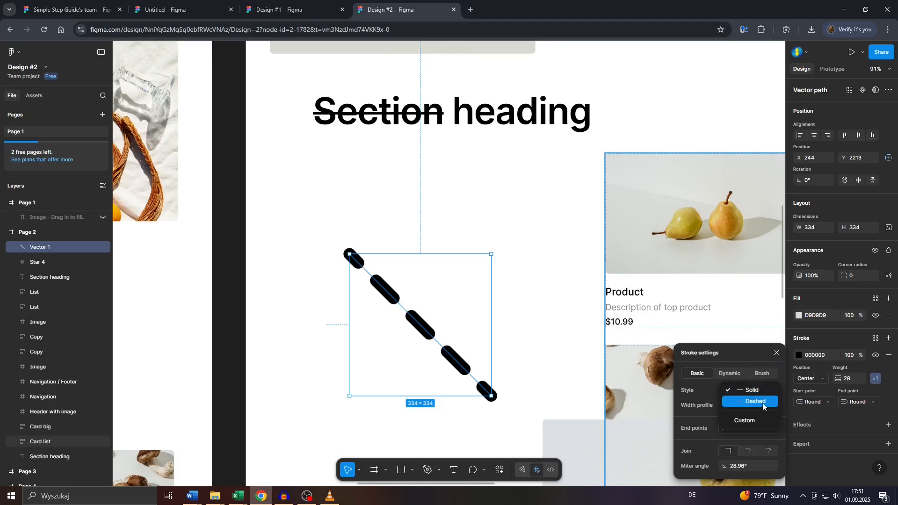
left_click(743, 346)
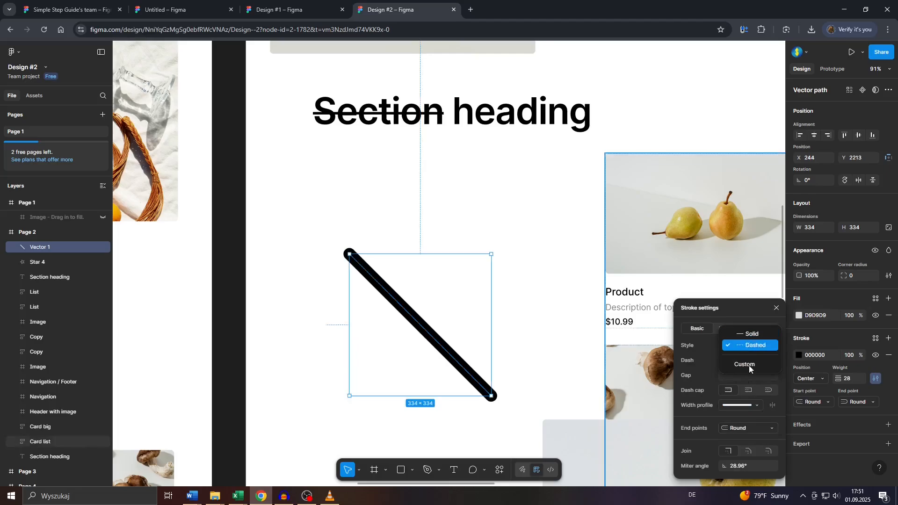
left_click(758, 332)
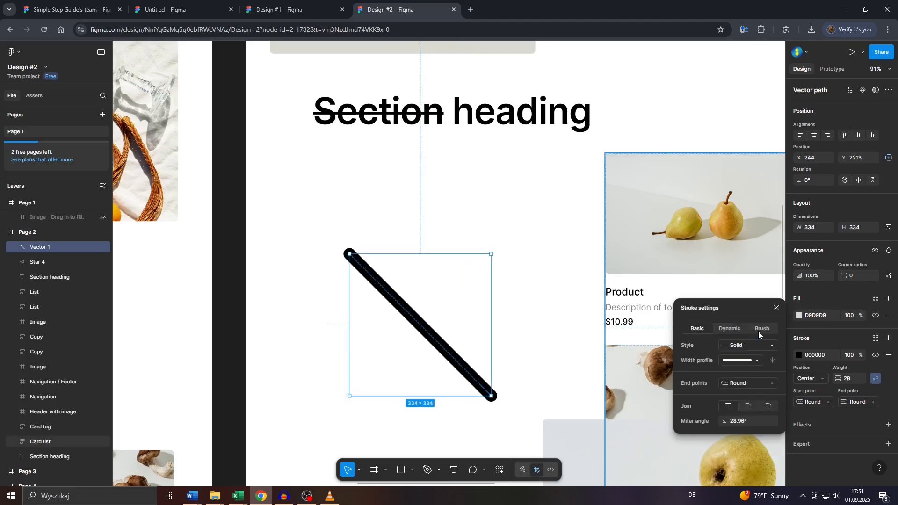
left_click(755, 361)
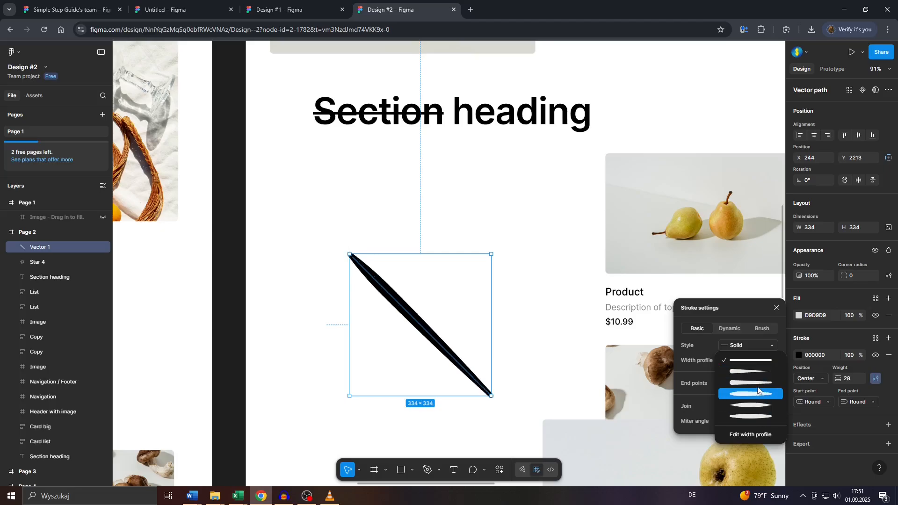
left_click(762, 366)
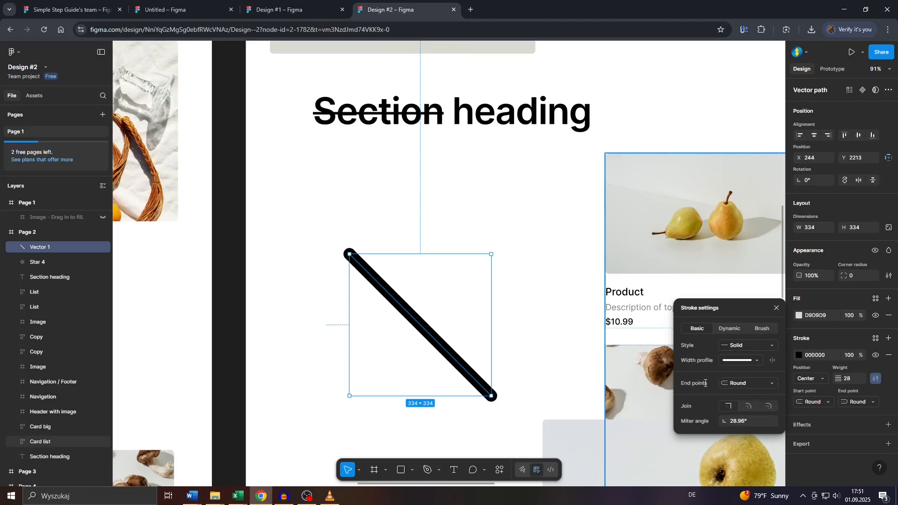
Try None, Square and Triangle arrow end points on the line, and set the end points back to Round.
left_click(769, 385)
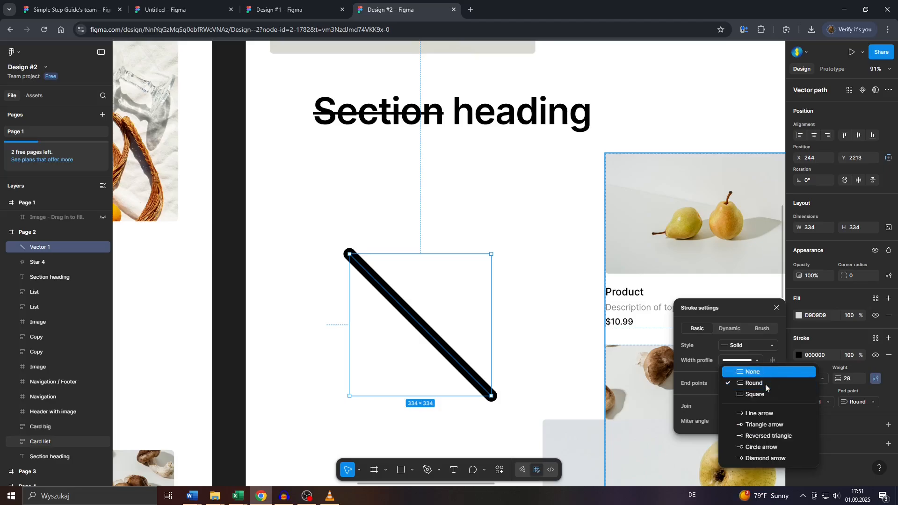
left_click(774, 372)
left_click(767, 381)
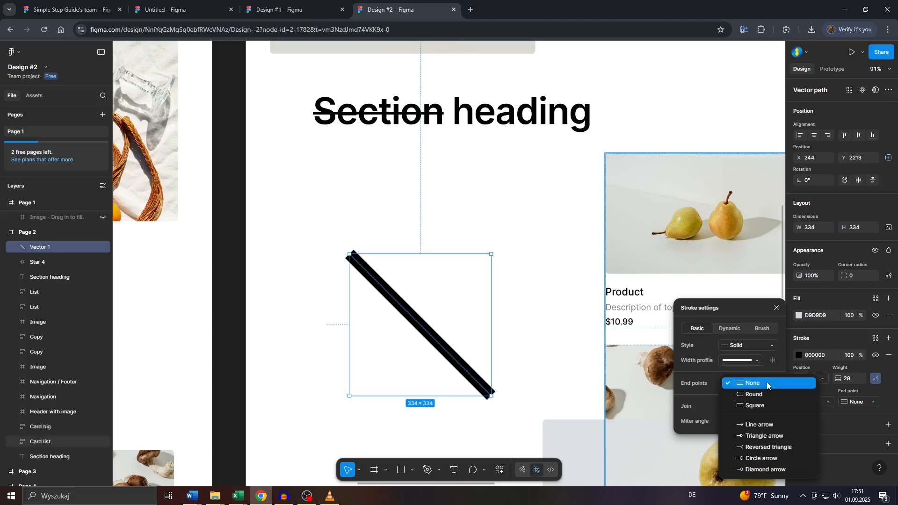
left_click(761, 394)
left_click(758, 384)
left_click(761, 395)
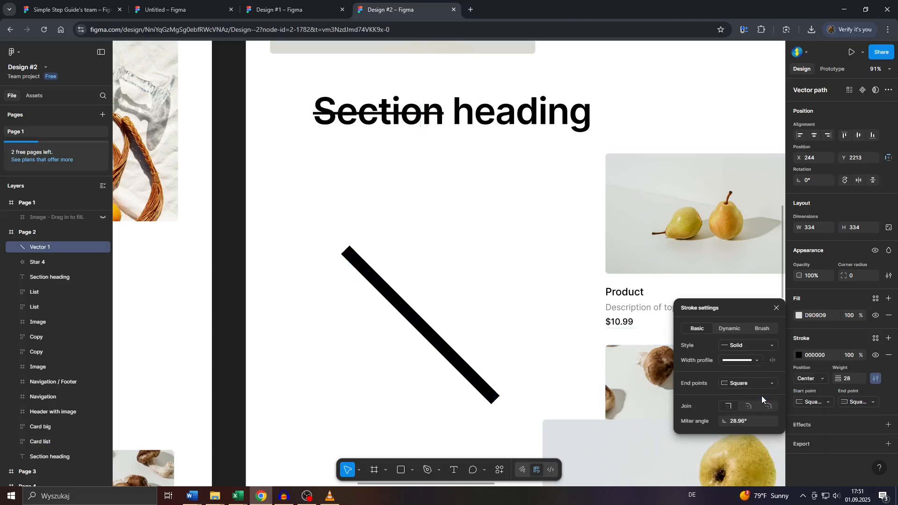
left_click(758, 385)
left_click(752, 409)
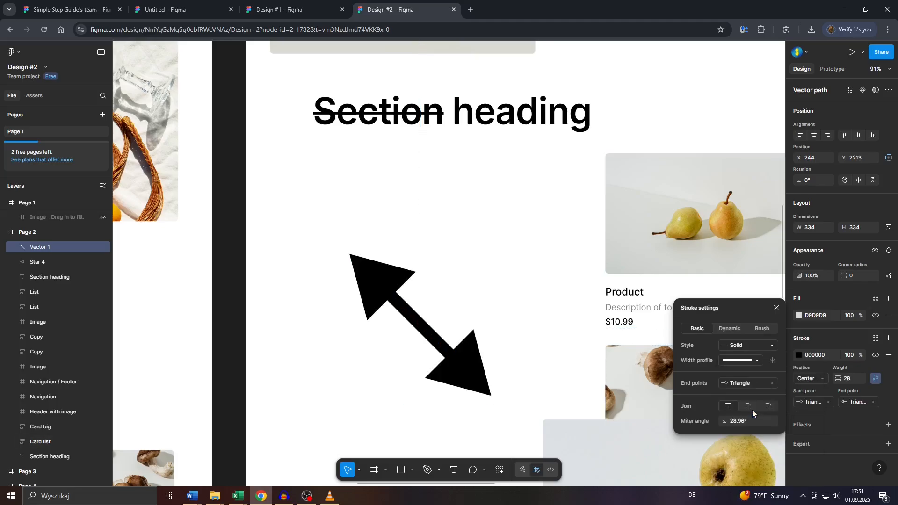
left_click(748, 386)
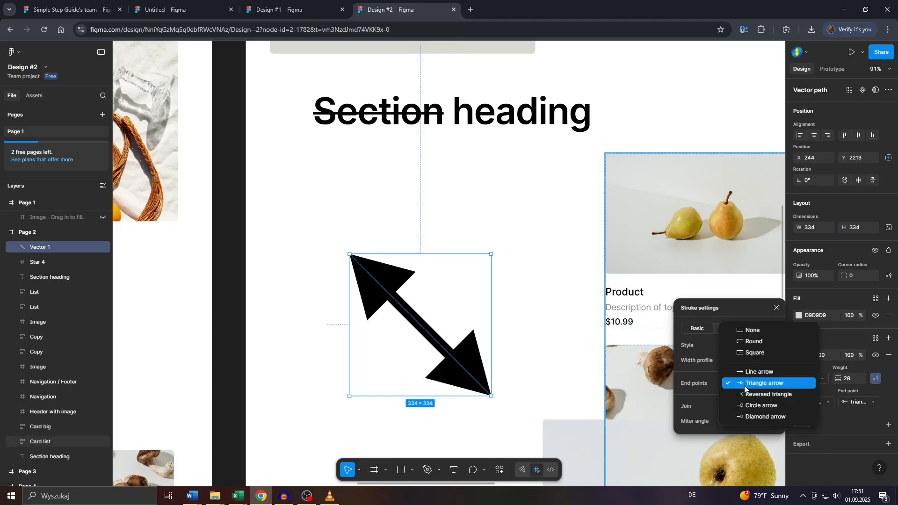
left_click(759, 344)
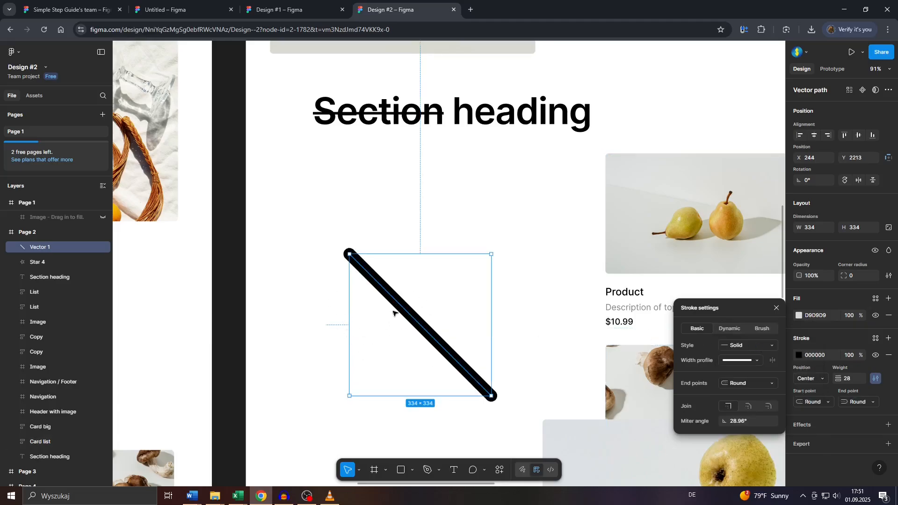
left_click(776, 308)
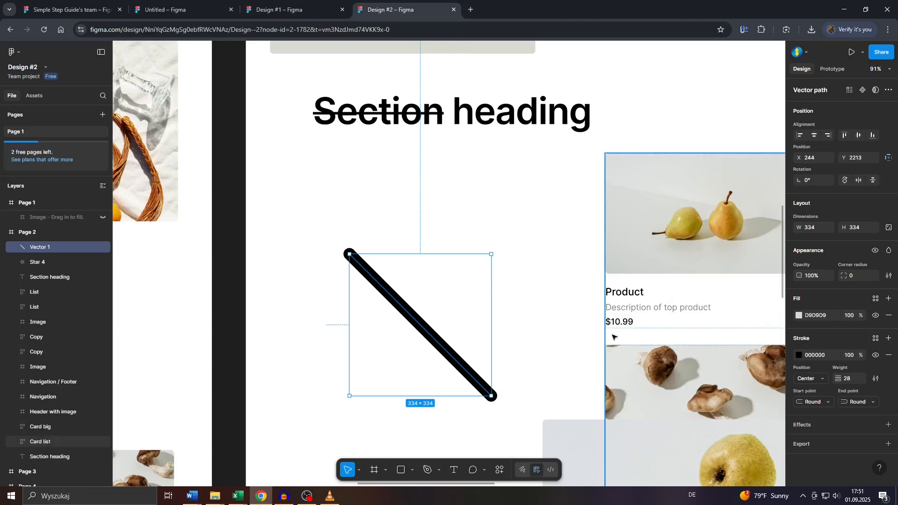
Duplicate the diagonal line and move the copy horizontally to about X 387.
left_click(311, 343)
left_click(411, 316)
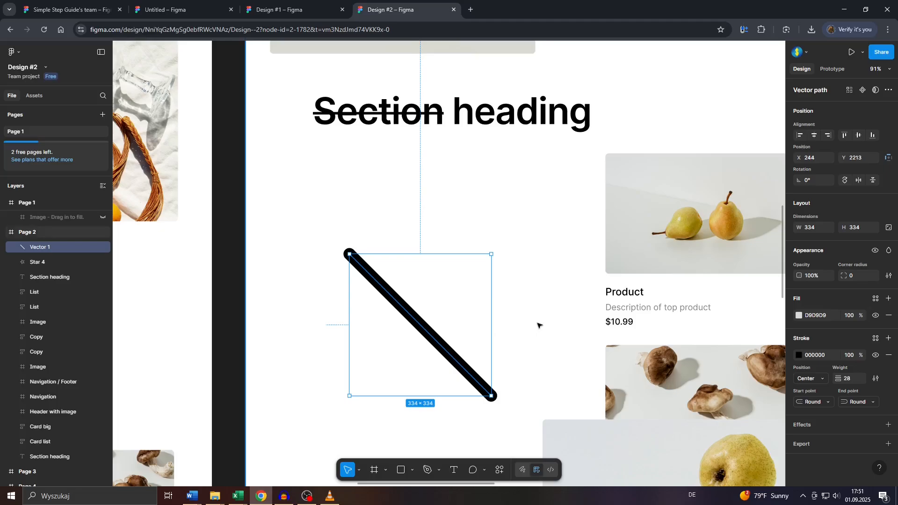
key("ctrl+d")
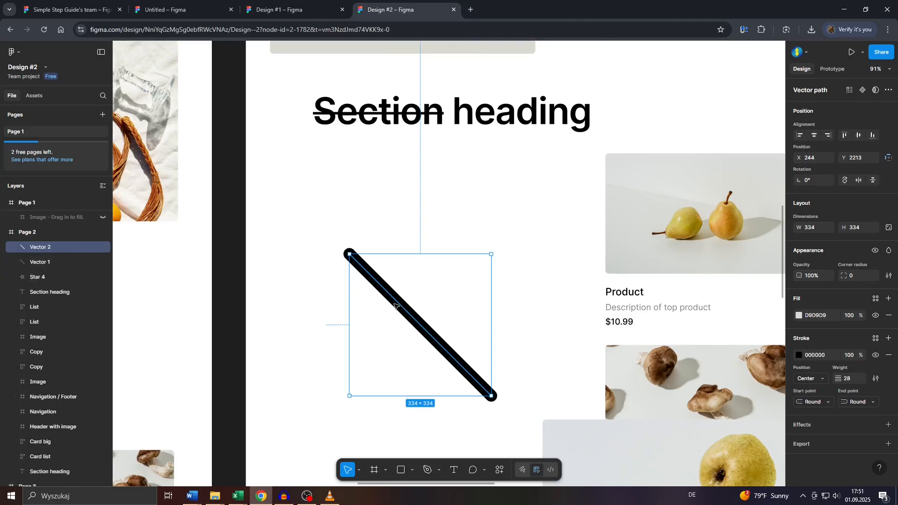
left_click_drag(396, 306, 459, 308)
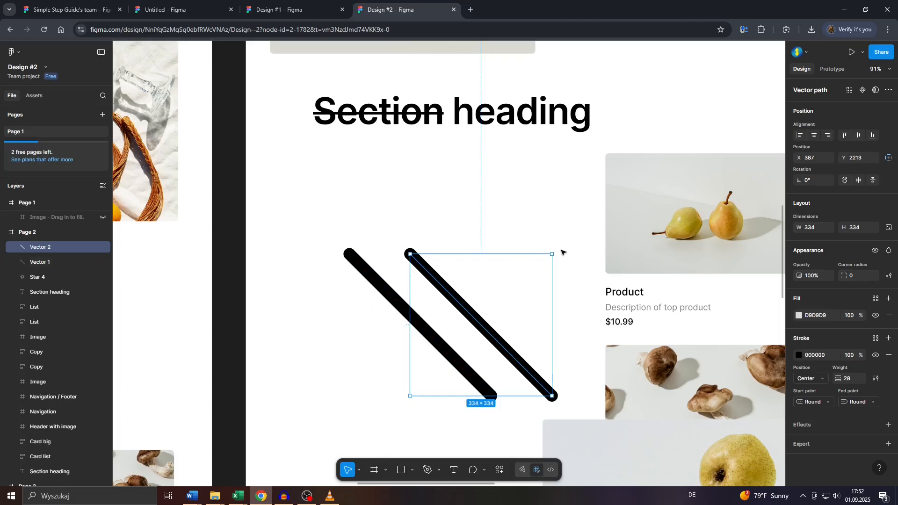
Try rotating the duplicated line to about 88° so it crosses the original, and undo the rotation.
left_click_drag(556, 251, 523, 375)
mouse_move(438, 274)
left_mouse_down()
mouse_move(546, 310)
mouse_move(430, 283)
mouse_move(493, 362)
mouse_move(508, 271)
mouse_move(431, 281)
mouse_move(490, 266)
mouse_move(461, 255)
mouse_move(423, 295)
mouse_move(419, 266)
mouse_move(429, 272)
left_mouse_up()
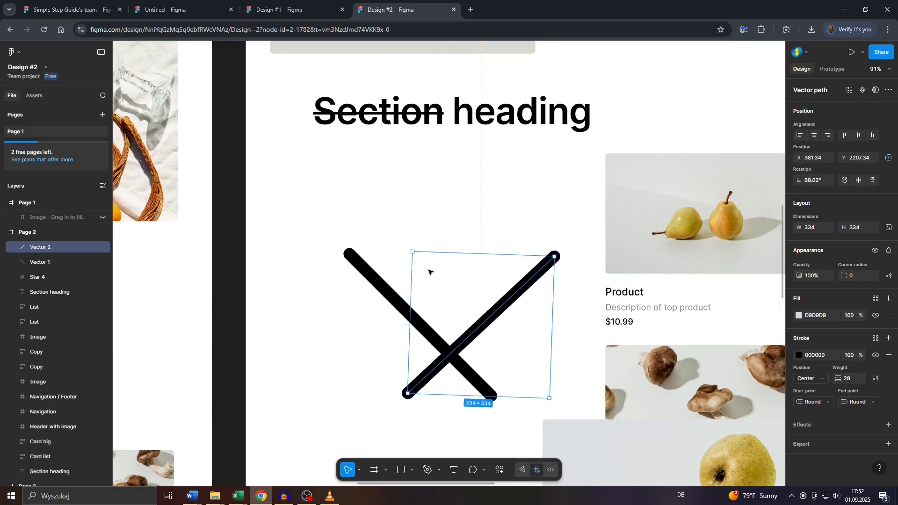
key("ctrl+z")
key("ctrl+z")
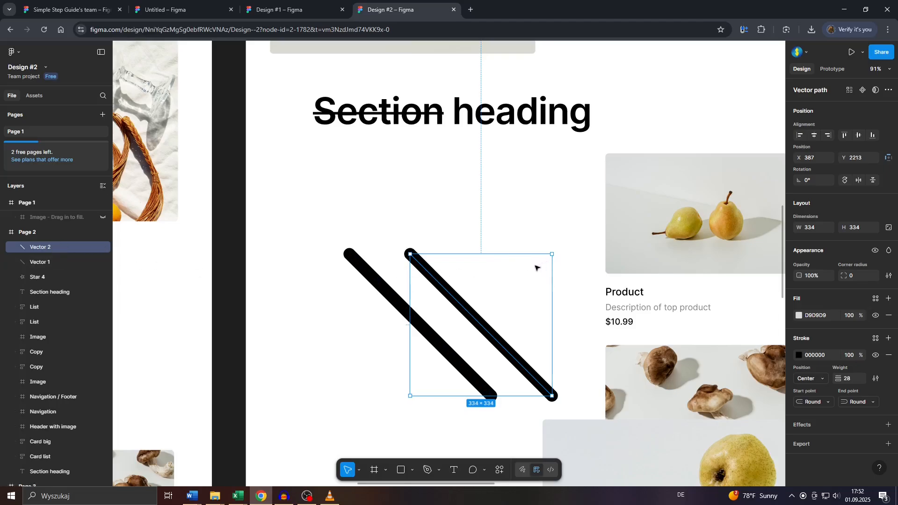
Flip the duplicated line horizontally and move it onto the original at X 244, Y 2213 so the two lines cross in an X.
left_click(382, 293)
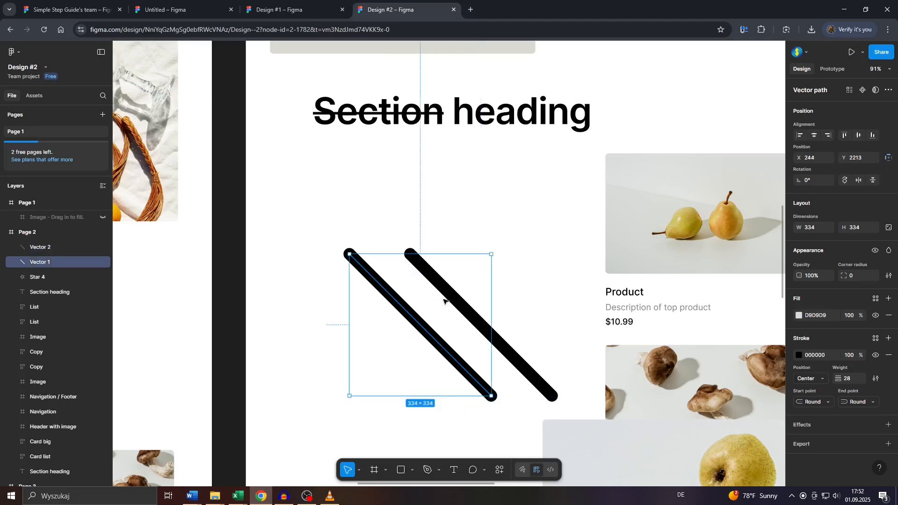
left_click(454, 303)
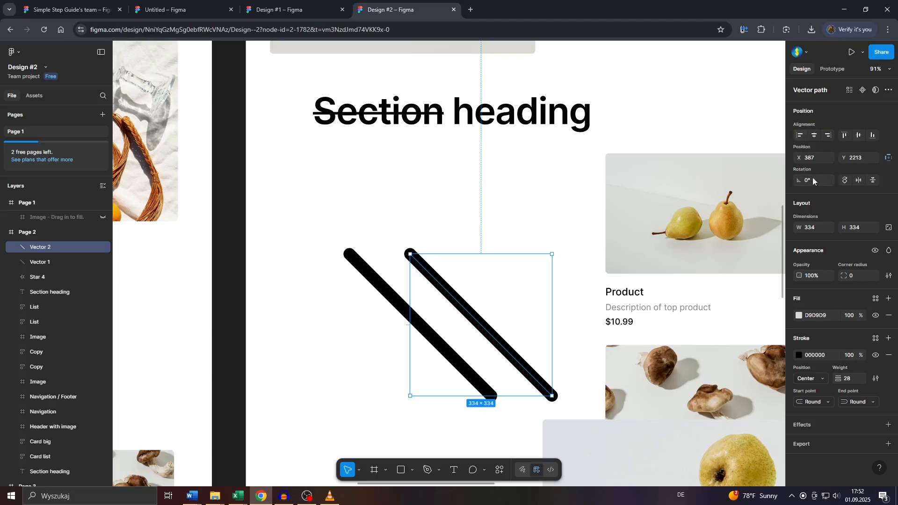
left_click(858, 181)
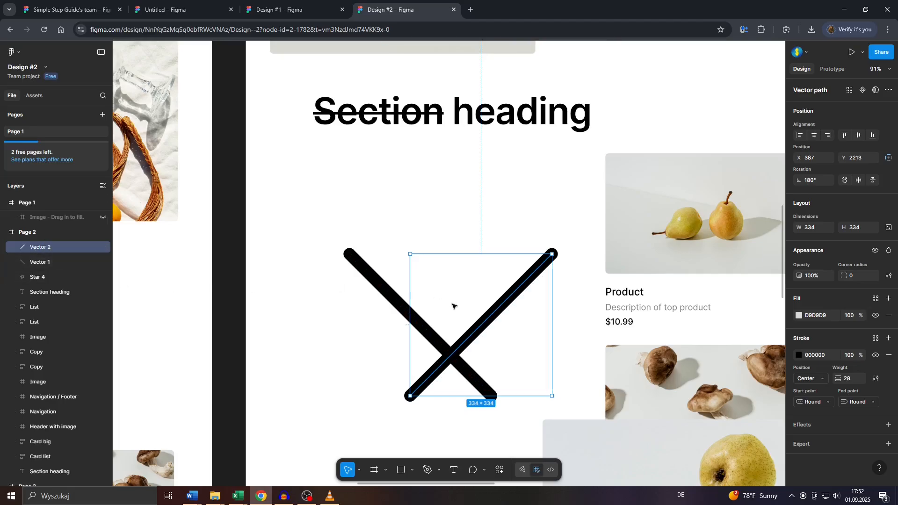
left_click_drag(491, 319, 433, 325)
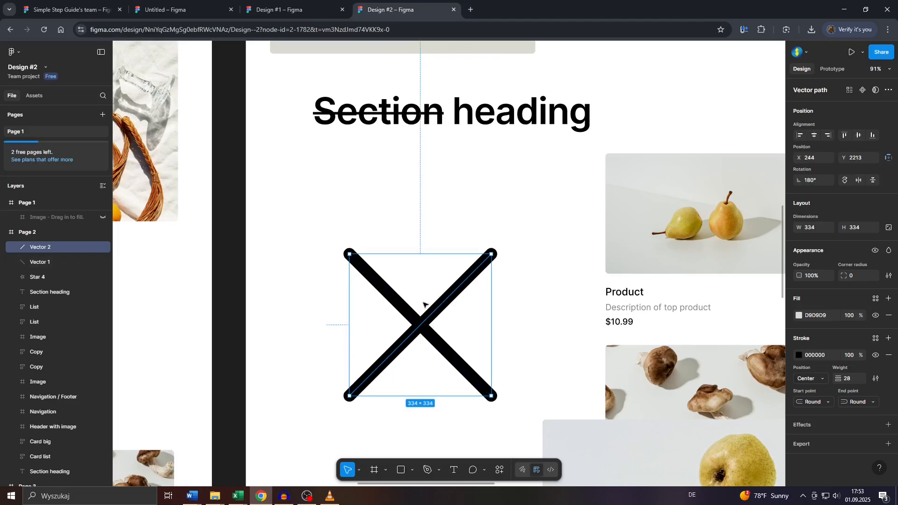
mouse_move(433, 313)
left_mouse_down()
mouse_move(442, 311)
mouse_move(431, 313)
left_mouse_up()
left_click(371, 438)
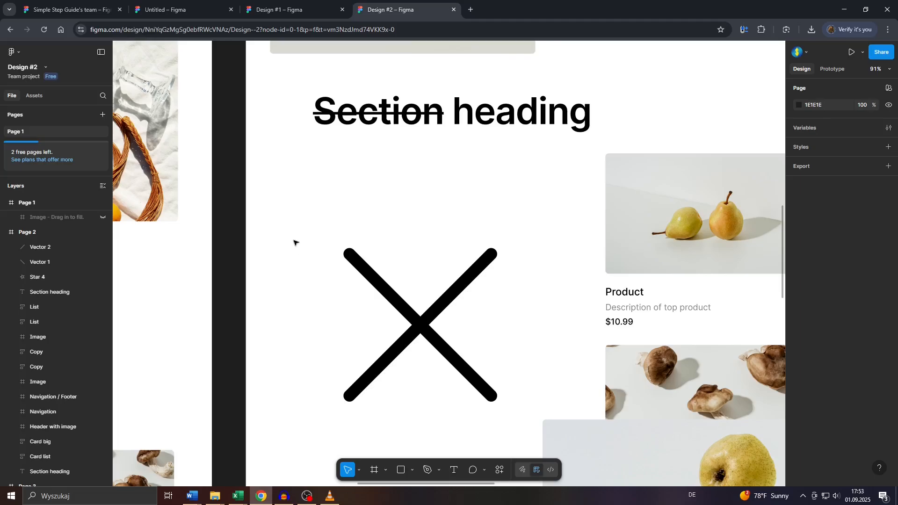
Select only the two crossed lines, Vector 1 and Vector 2, and group them.
left_click_drag(294, 241, 523, 407)
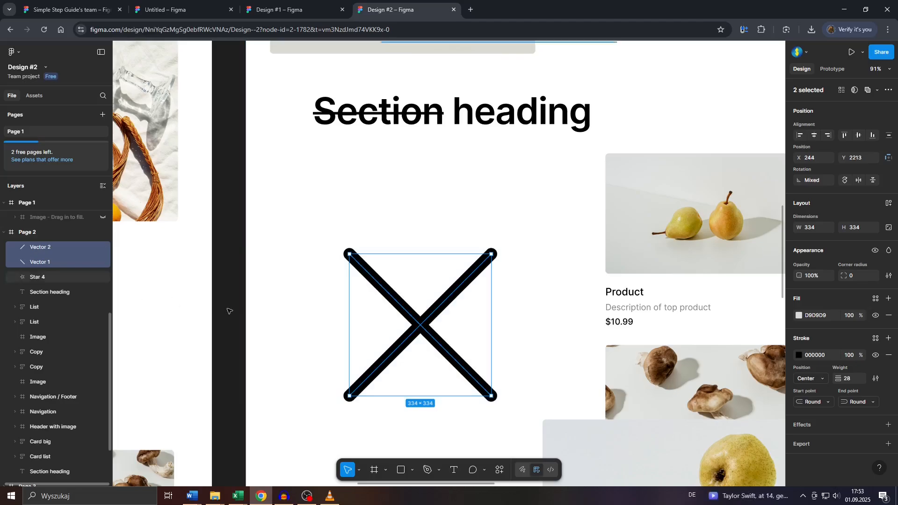
left_click(298, 304)
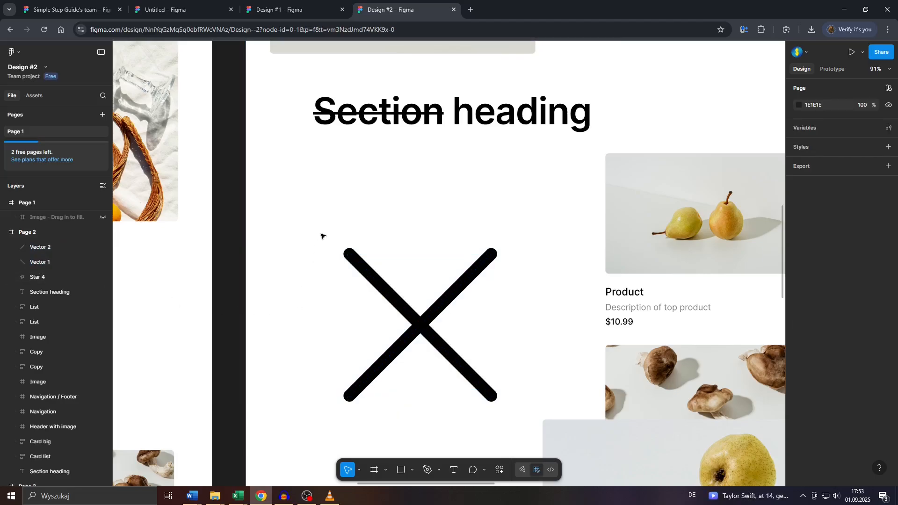
left_click_drag(313, 232, 556, 449)
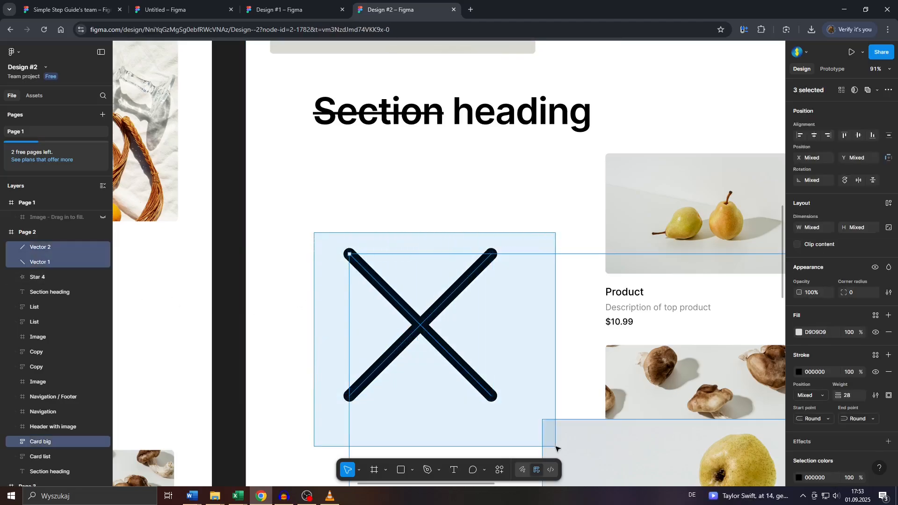
left_click_drag(306, 227, 424, 374)
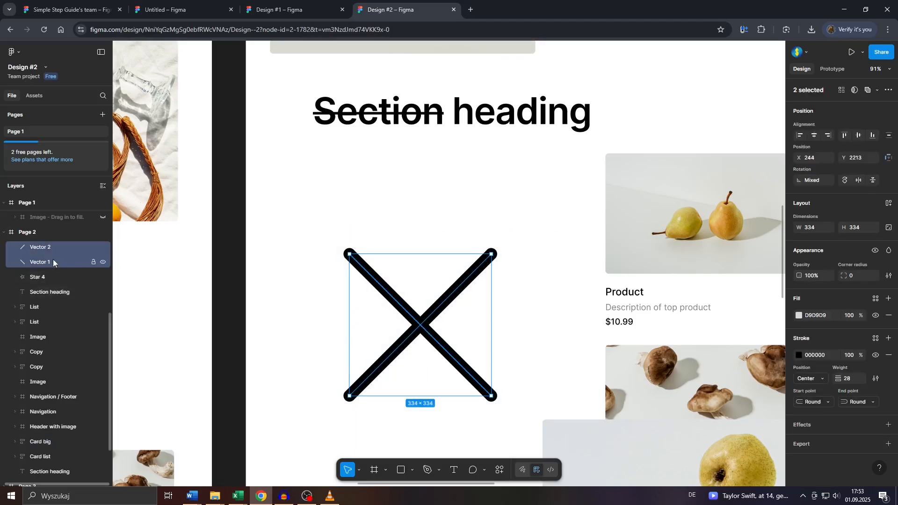
right_click(386, 293)
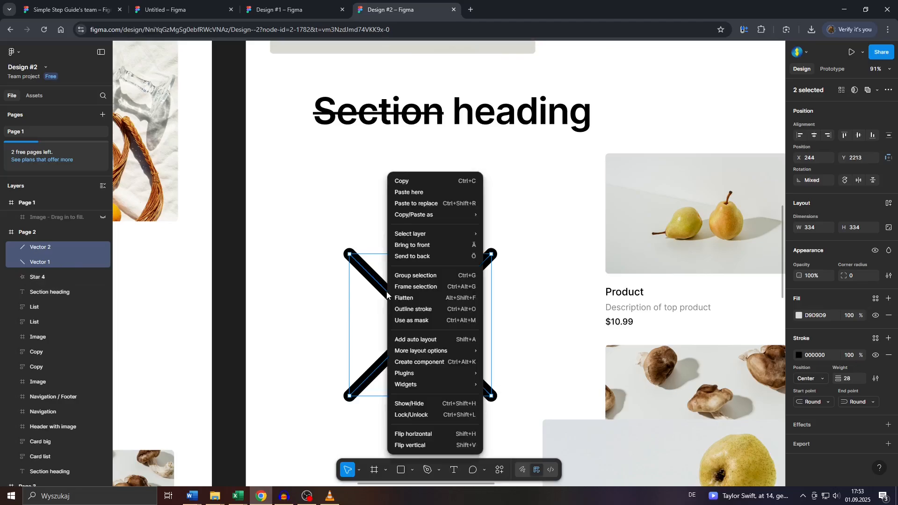
left_click(425, 281)
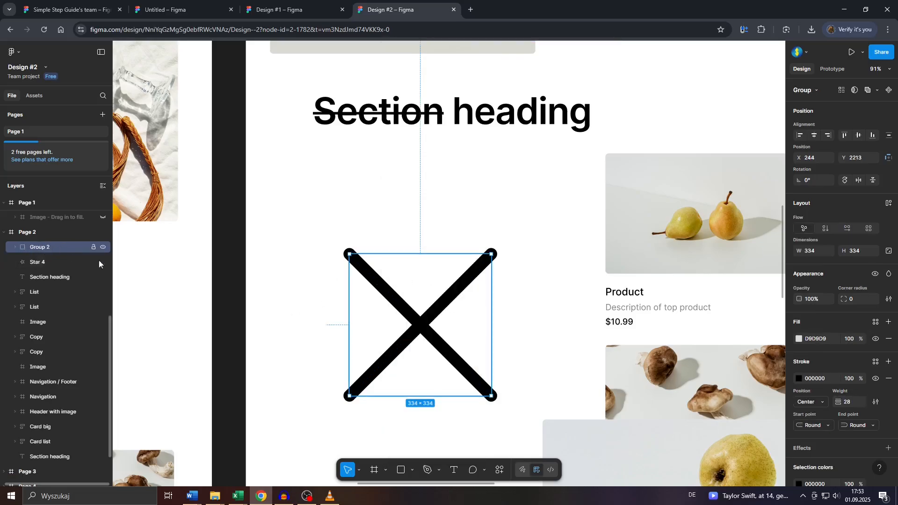
Move the grouped cross to about X 202, Y 2213 and rotate it to about -50°.
left_click(330, 295)
left_click(415, 326)
left_click_drag(416, 325, 423, 366)
left_click(305, 308)
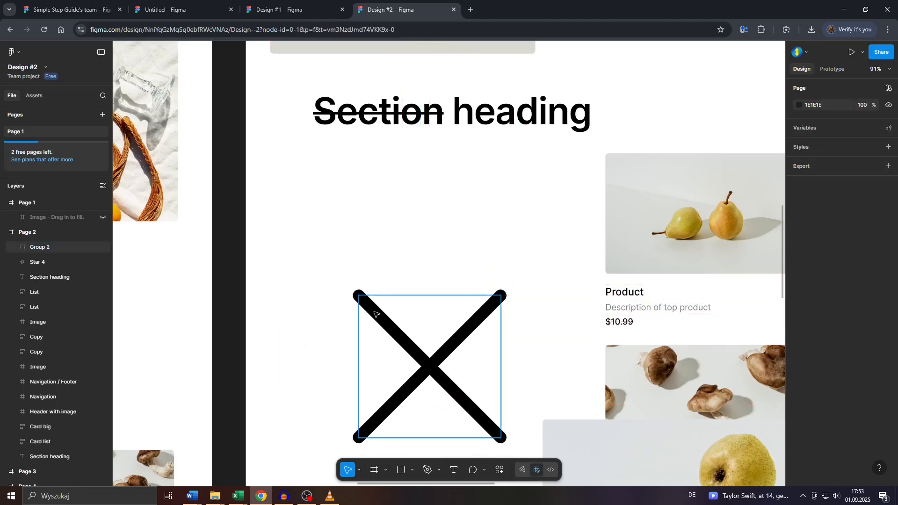
left_click_drag(375, 314, 349, 272)
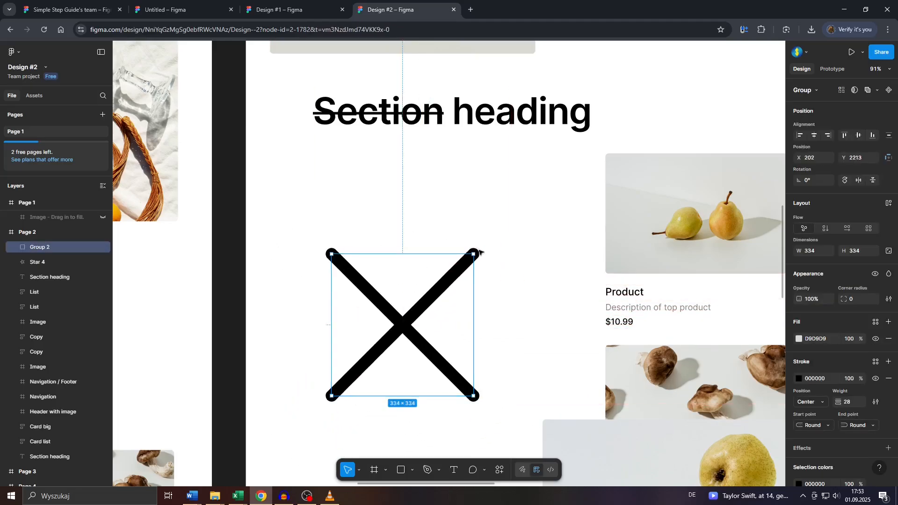
left_click_drag(480, 253, 463, 329)
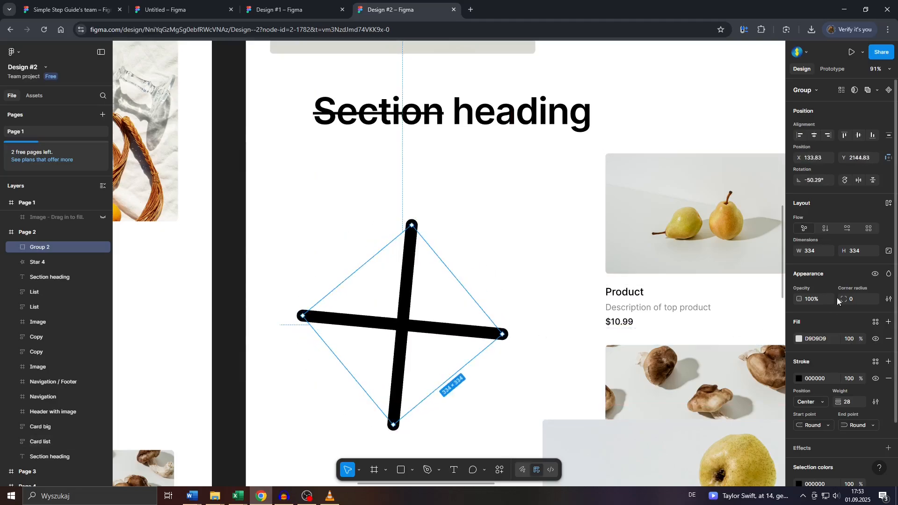
Set the cross group's stroke weight to 58 and its stroke color to blue 2806EB.
left_click(798, 378)
left_click(752, 387)
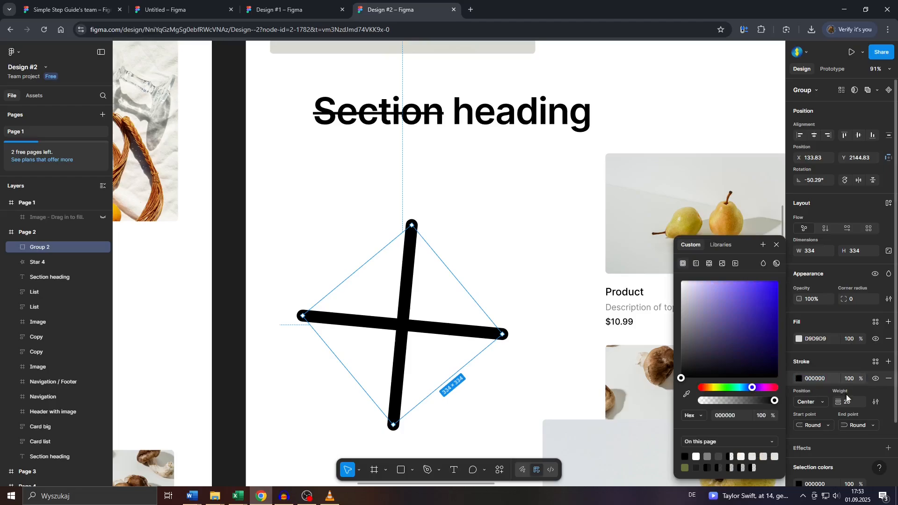
left_click_drag(840, 401, 852, 398)
left_click(775, 287)
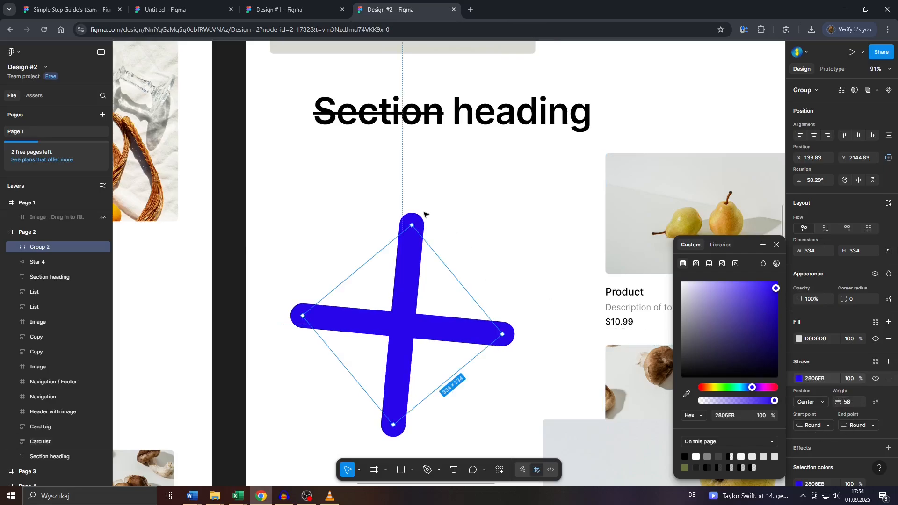
Rotate and flip the cross group horizontally and vertically, leaving it at about -78° rotation, X 195, Y 2301.
left_click_drag(417, 222, 320, 388)
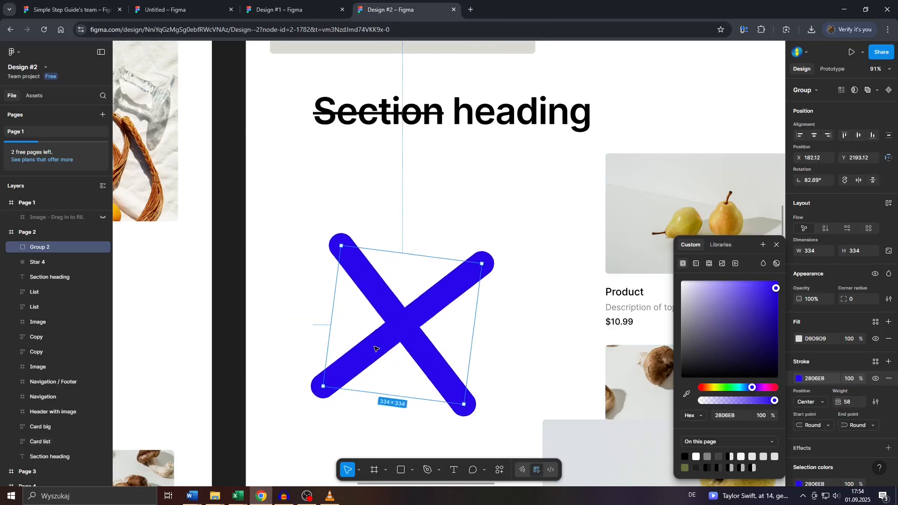
left_click(859, 181)
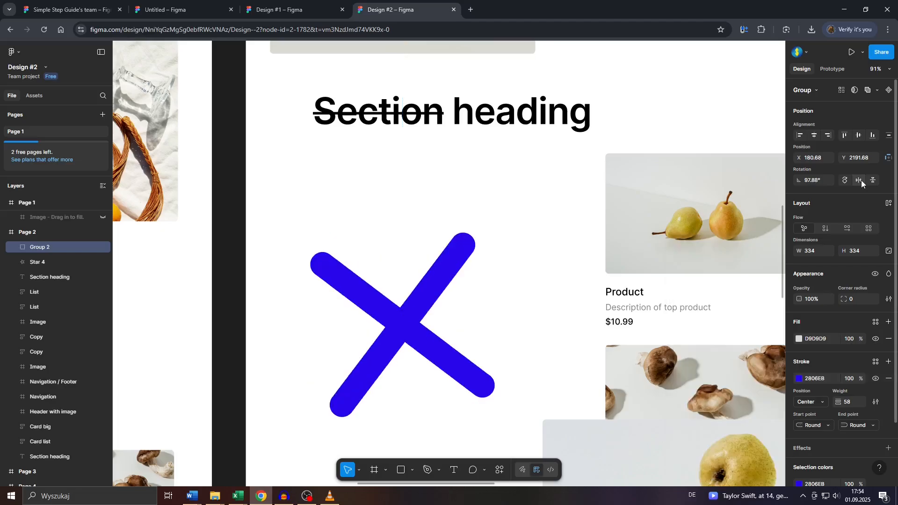
left_click(873, 180)
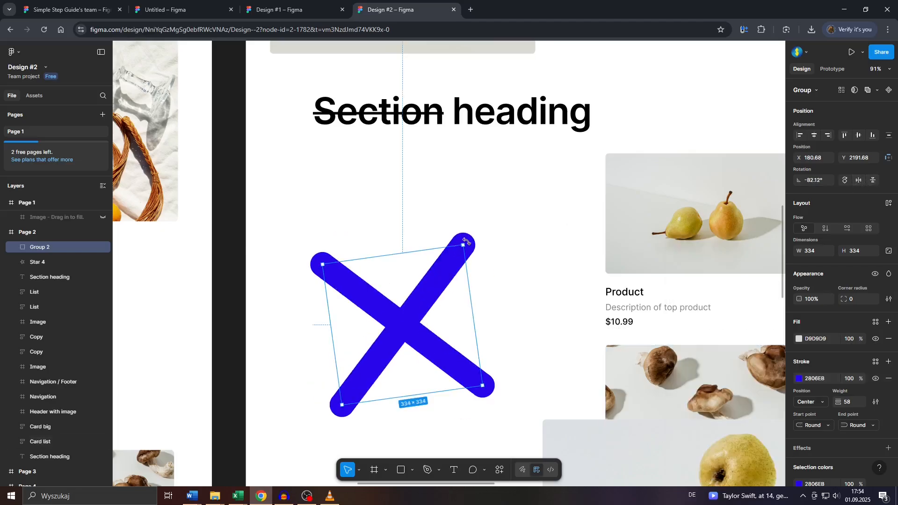
left_click_drag(466, 241, 477, 286)
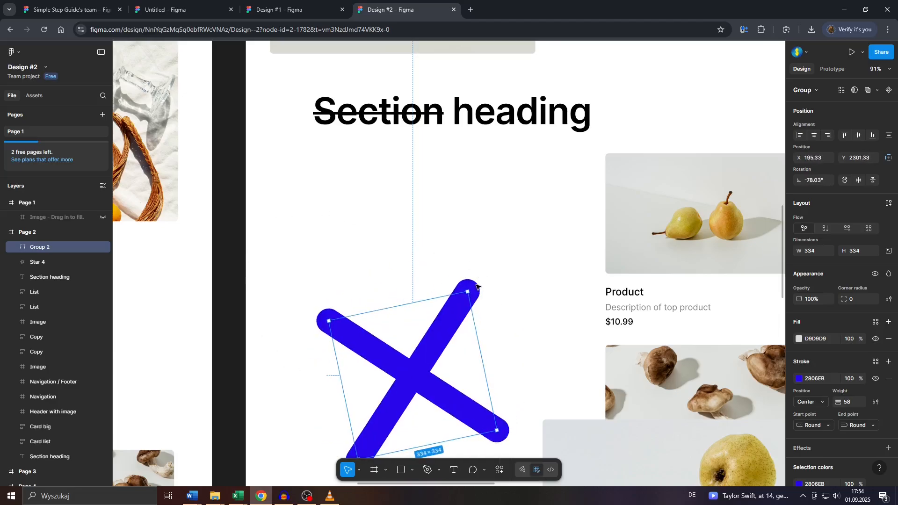